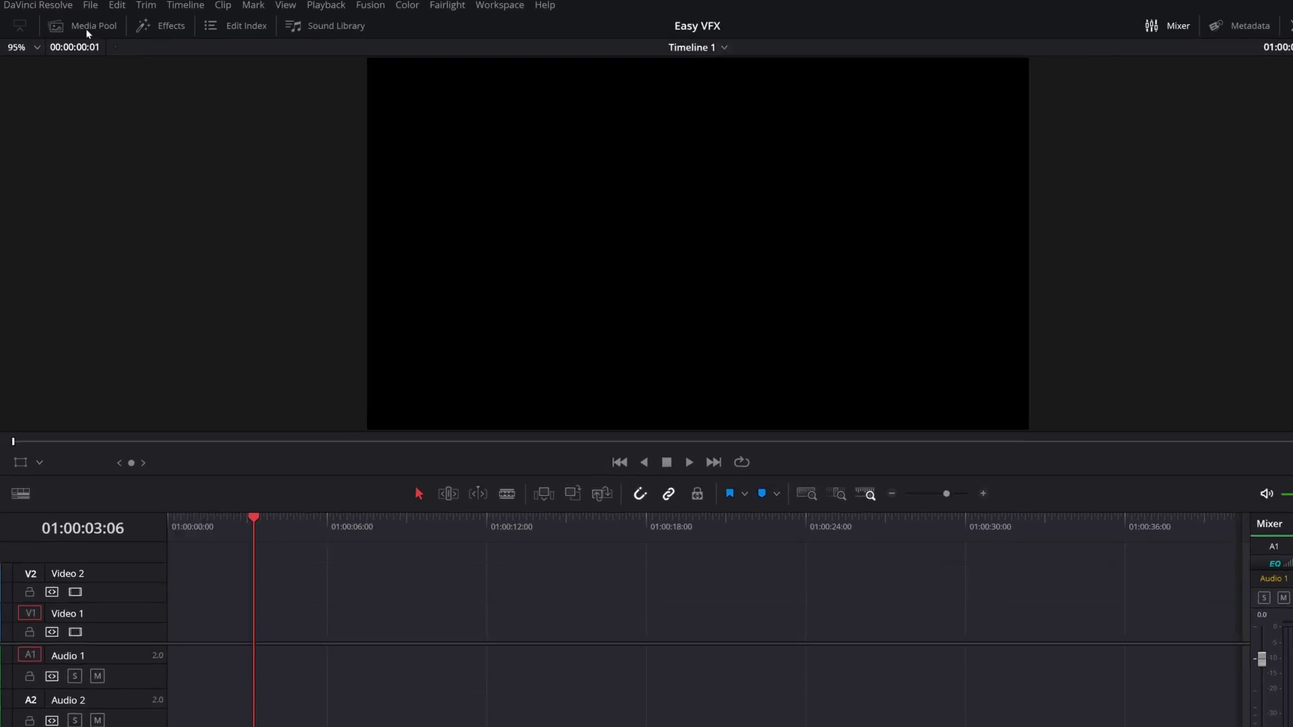
Stack Clone Video on V1 and V2, then crop the top copy's right side with softness.
{"action": "left_click", "coordinate": [86, 29]}
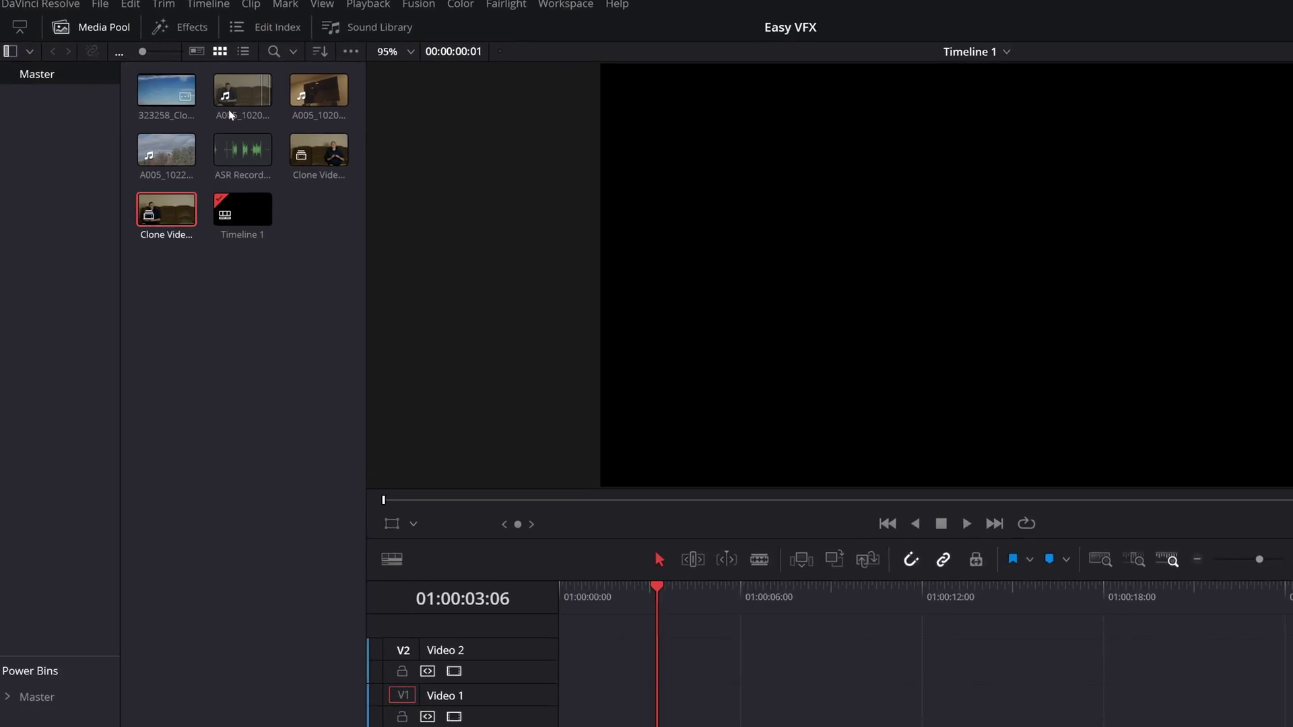
{"action": "mouse_move", "coordinate": [311, 154]}
{"action": "left_mouse_down"}
{"action": "mouse_move", "coordinate": [639, 714]}
{"action": "mouse_move", "coordinate": [572, 723]}
{"action": "left_mouse_up"}
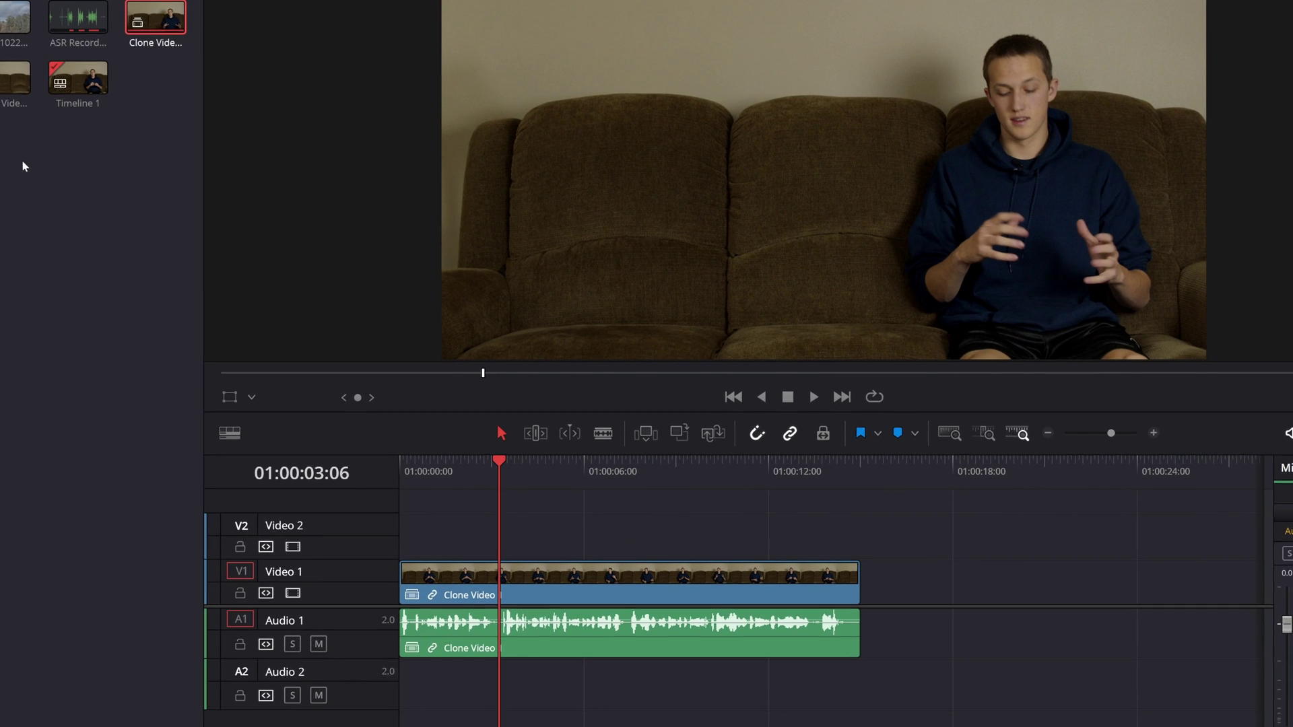
{"action": "left_click_drag", "start_coordinate": [237, 328], "coordinate": [407, 528]}
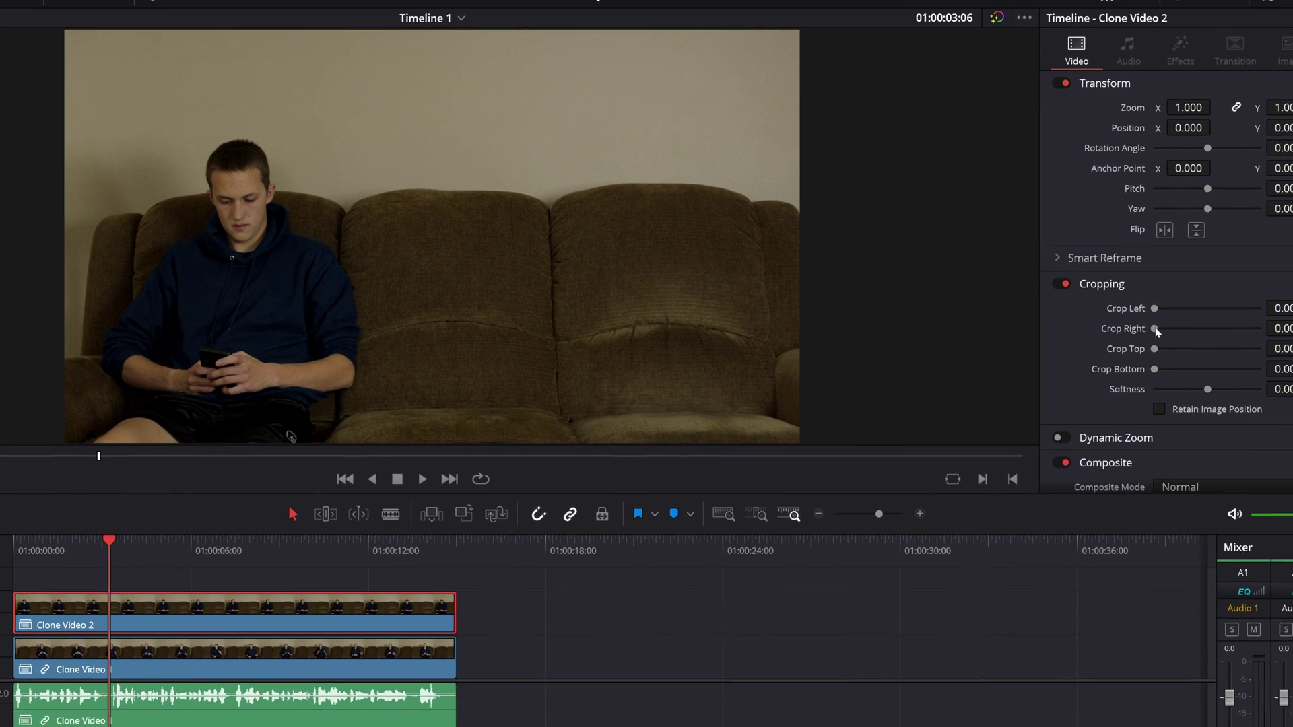
{"action": "mouse_move", "coordinate": [1154, 329]}
{"action": "left_mouse_down"}
{"action": "mouse_move", "coordinate": [1214, 332]}
{"action": "mouse_move", "coordinate": [1159, 361]}
{"action": "left_mouse_up"}
{"action": "mouse_move", "coordinate": [1162, 421]}
{"action": "left_mouse_down"}
{"action": "mouse_move", "coordinate": [1180, 422]}
{"action": "mouse_move", "coordinate": [1166, 442]}
{"action": "left_mouse_up"}
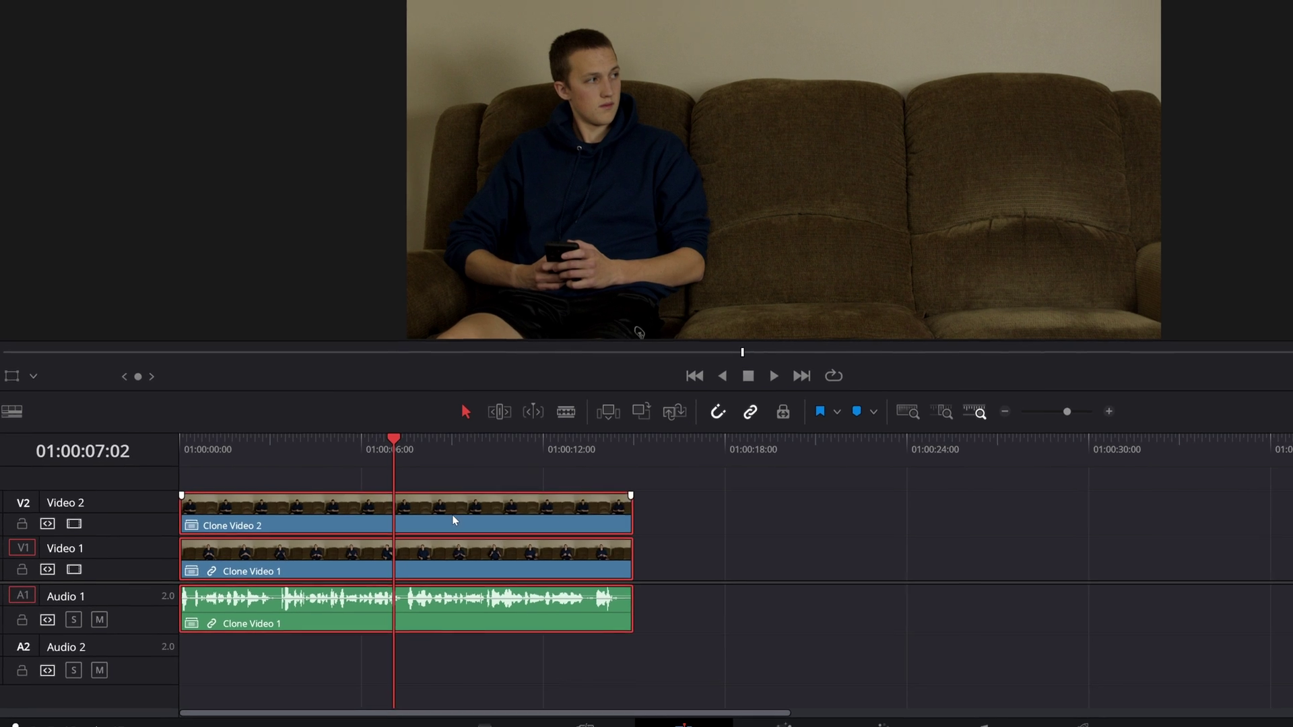
Merge the stacked clips into a Fusion clip and mask MediaIn2 with a soft-edged polygon.
{"action": "right_click", "coordinate": [458, 517]}
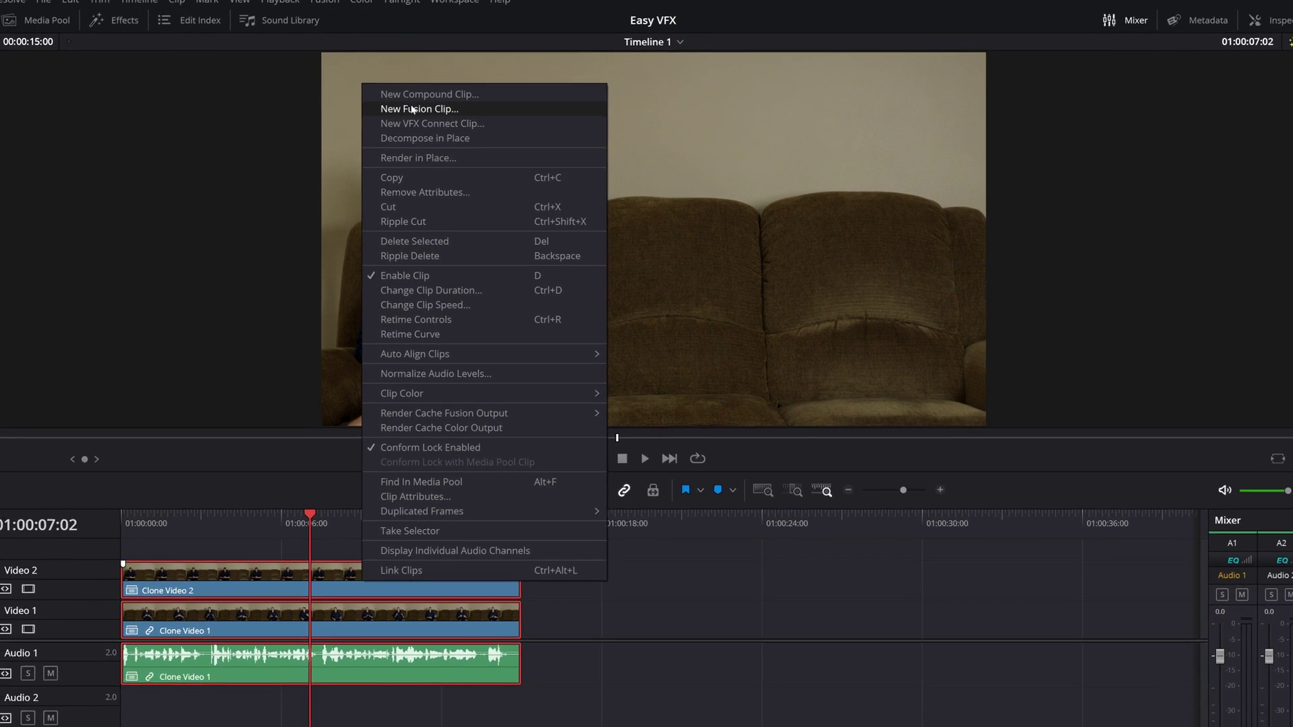
{"action": "left_click", "coordinate": [412, 109]}
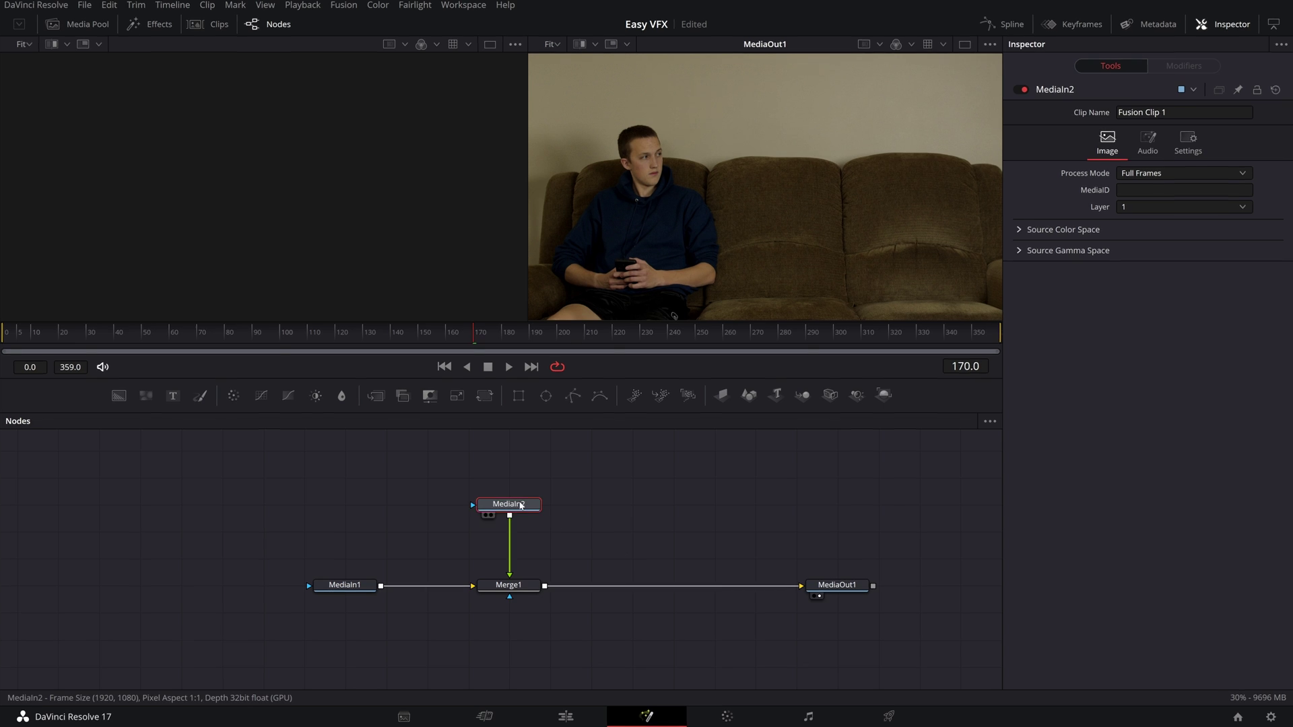
{"action": "key", "text": "1"}
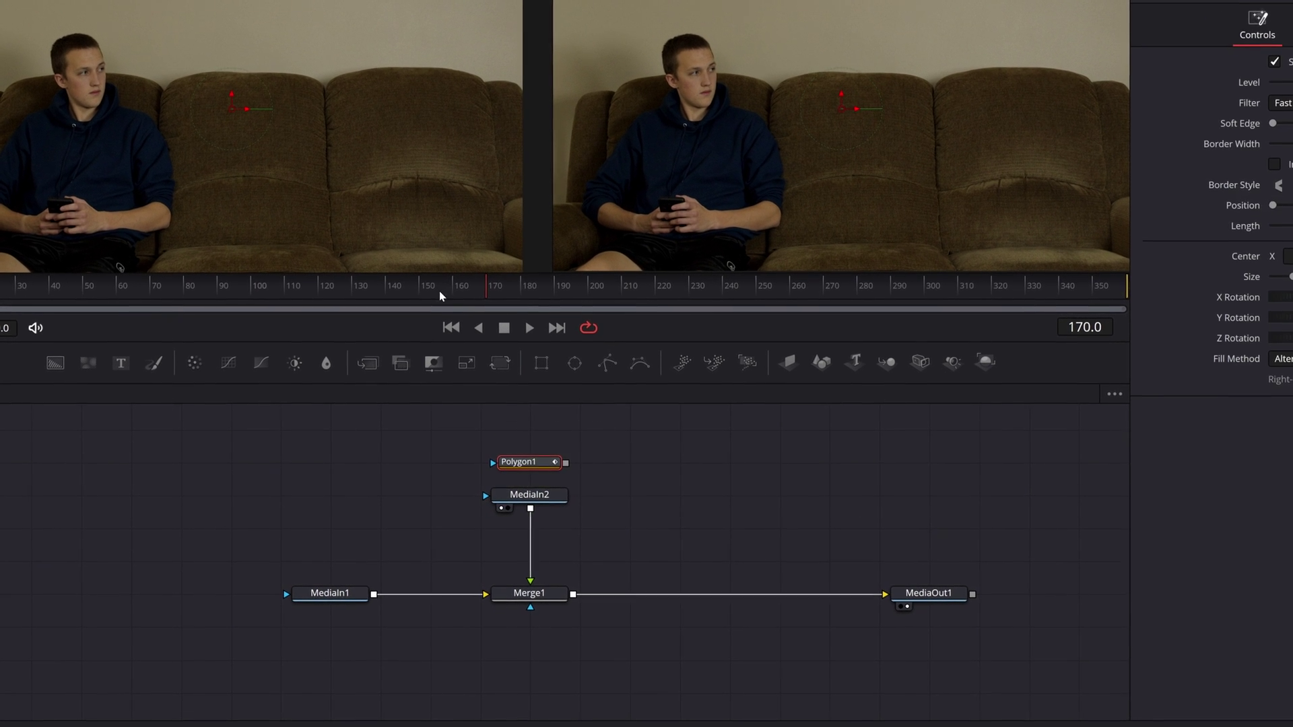
{"action": "scroll", "coordinate": [242, 57], "scroll_direction": "down", "scroll_amount": 2}
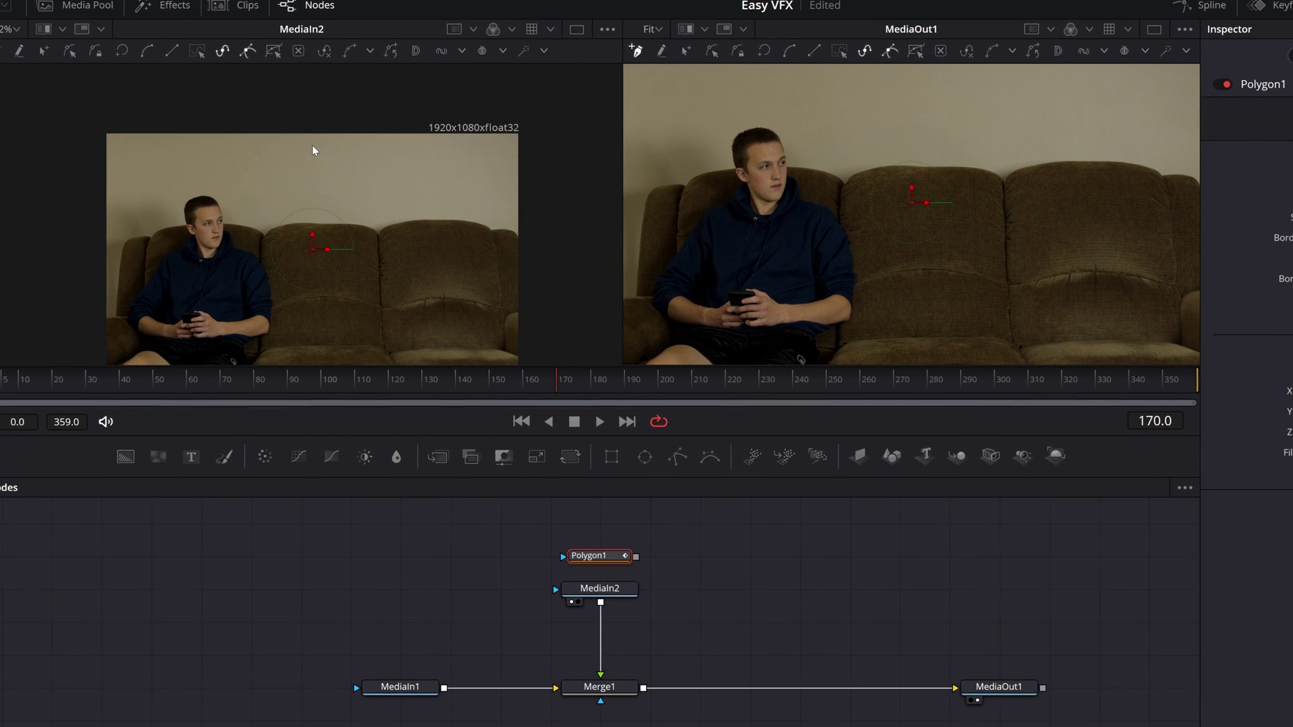
{"action": "scroll", "coordinate": [302, 201], "scroll_direction": "down", "scroll_amount": 1}
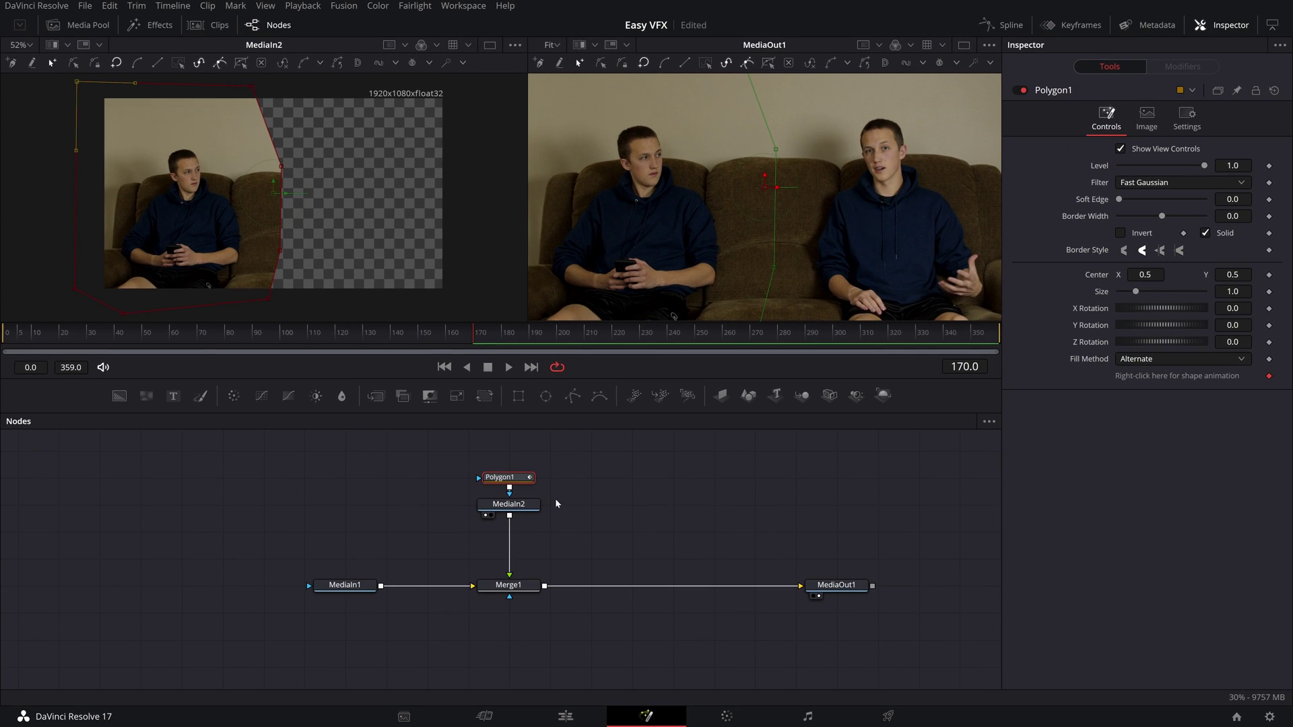
{"action": "left_click_drag", "start_coordinate": [1119, 200], "coordinate": [1123, 201]}
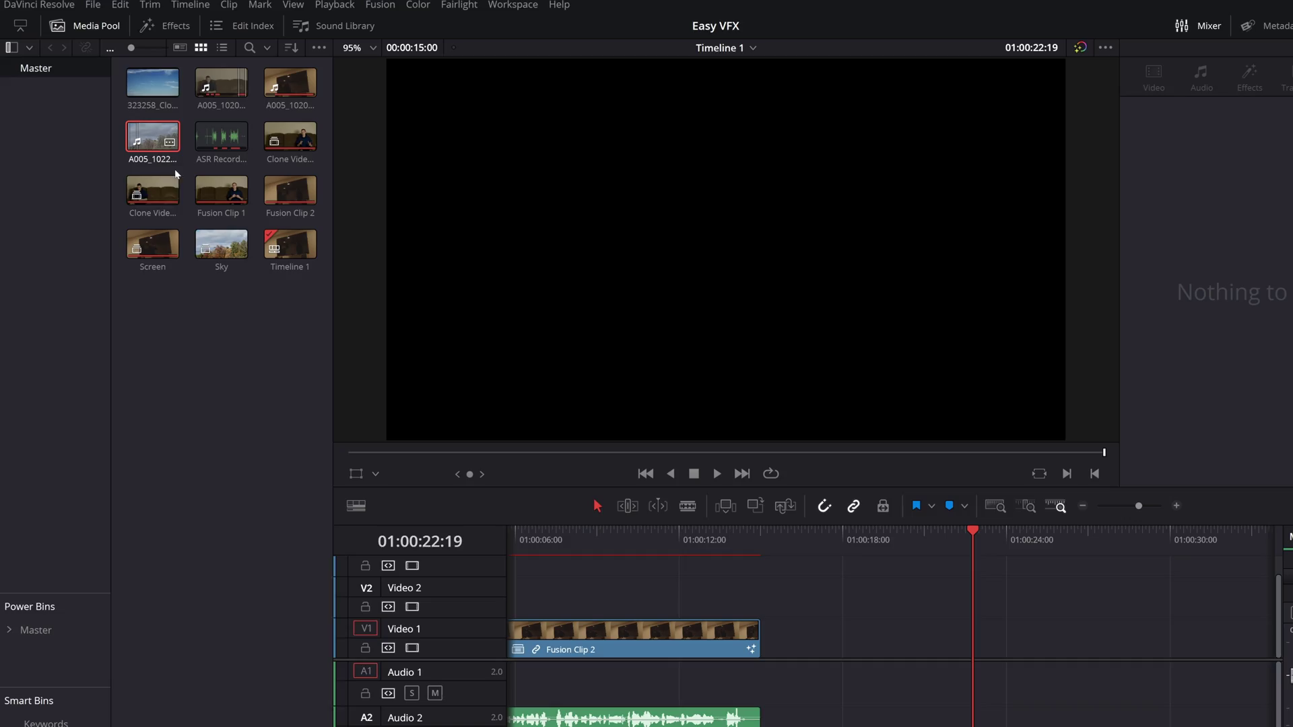
Place the Sky clip on the timeline and apply the 3D Keyer effect to it.
{"action": "left_click_drag", "start_coordinate": [220, 260], "coordinate": [956, 649]}
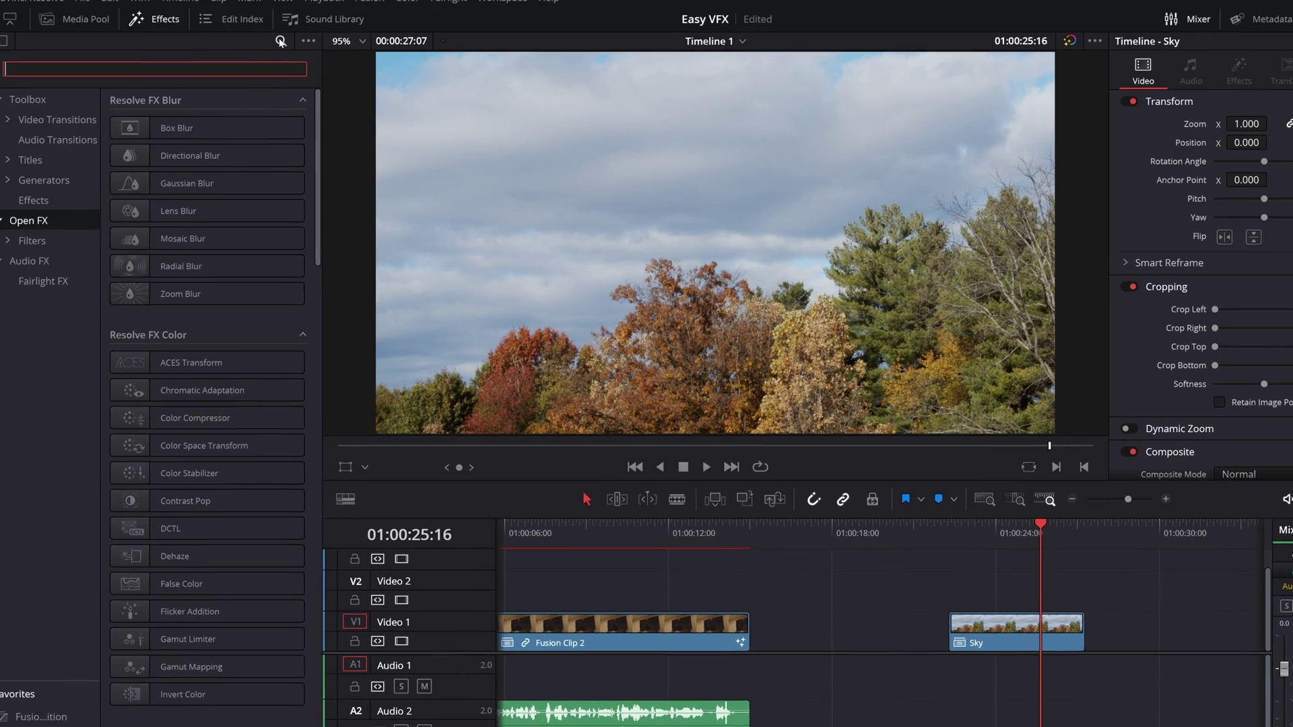
{"action": "type", "text": "3D"}
{"action": "left_click_drag", "start_coordinate": [176, 131], "coordinate": [1025, 636]}
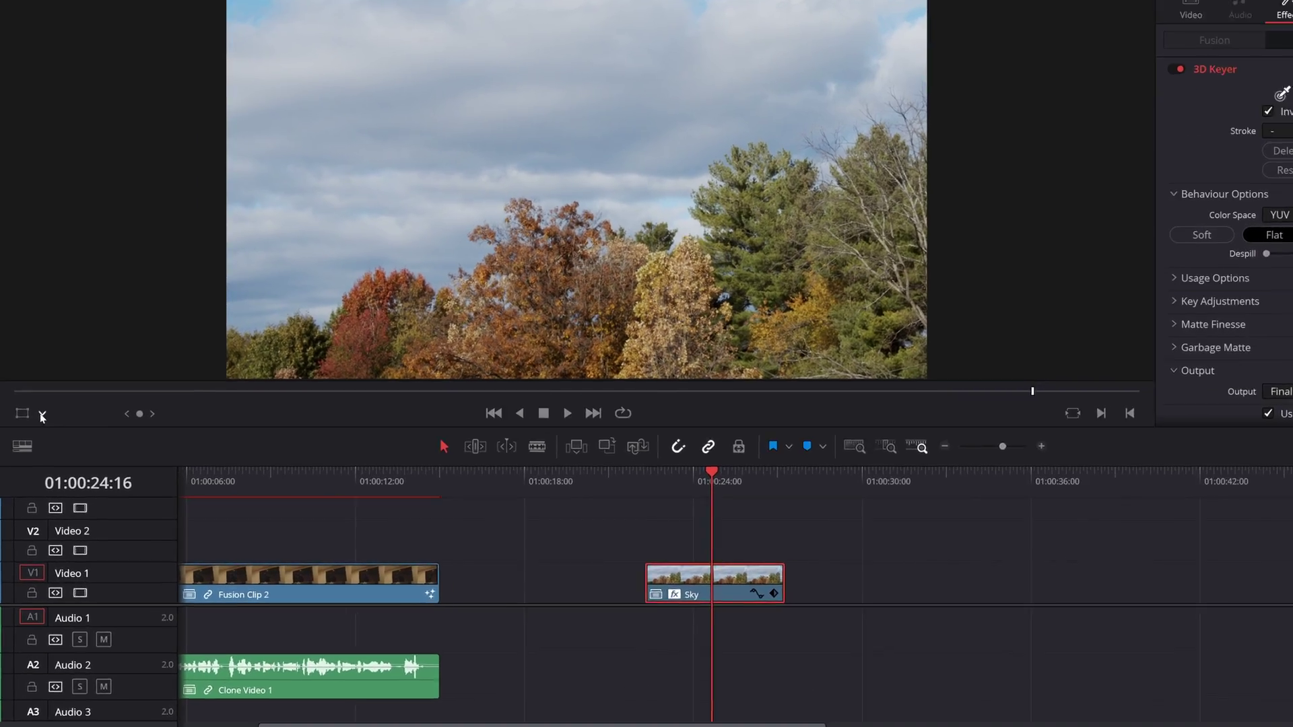
With the Open FX Overlay on, sample the sky to key it out and raise Chroma Tolerance to 15.9.
{"action": "left_click", "coordinate": [35, 426]}
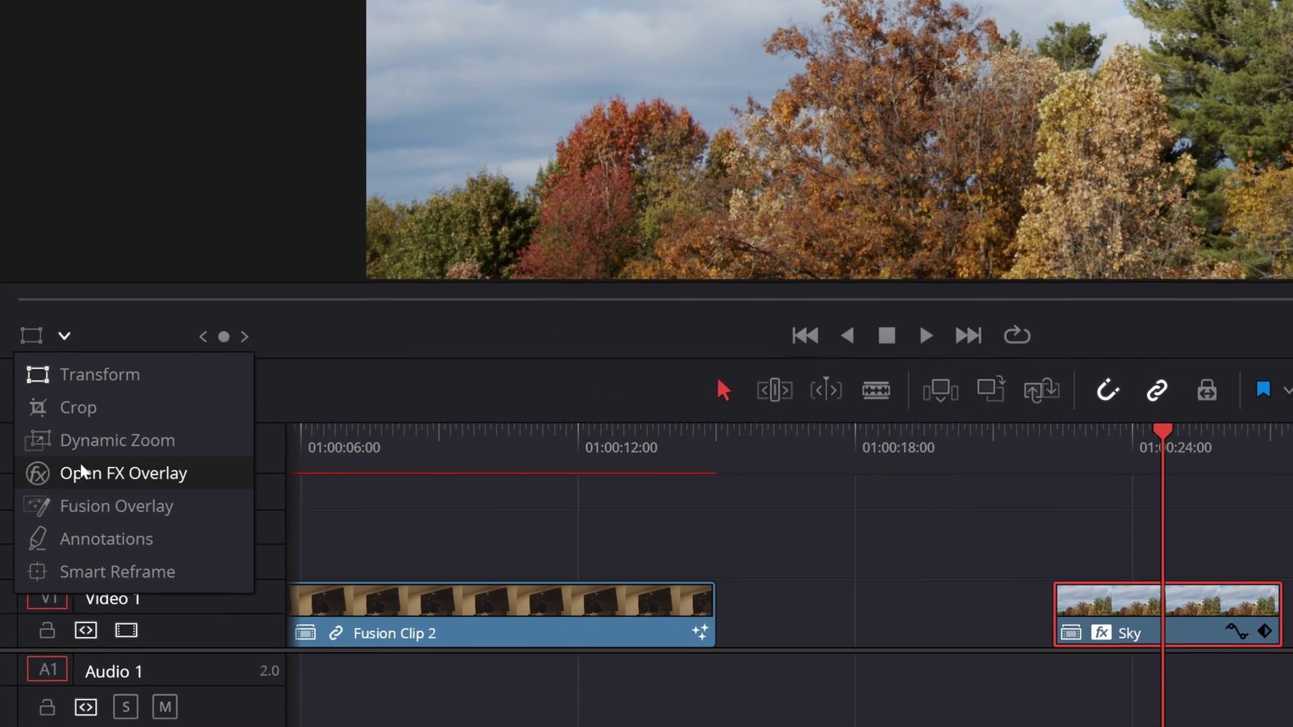
{"action": "left_click", "coordinate": [79, 471]}
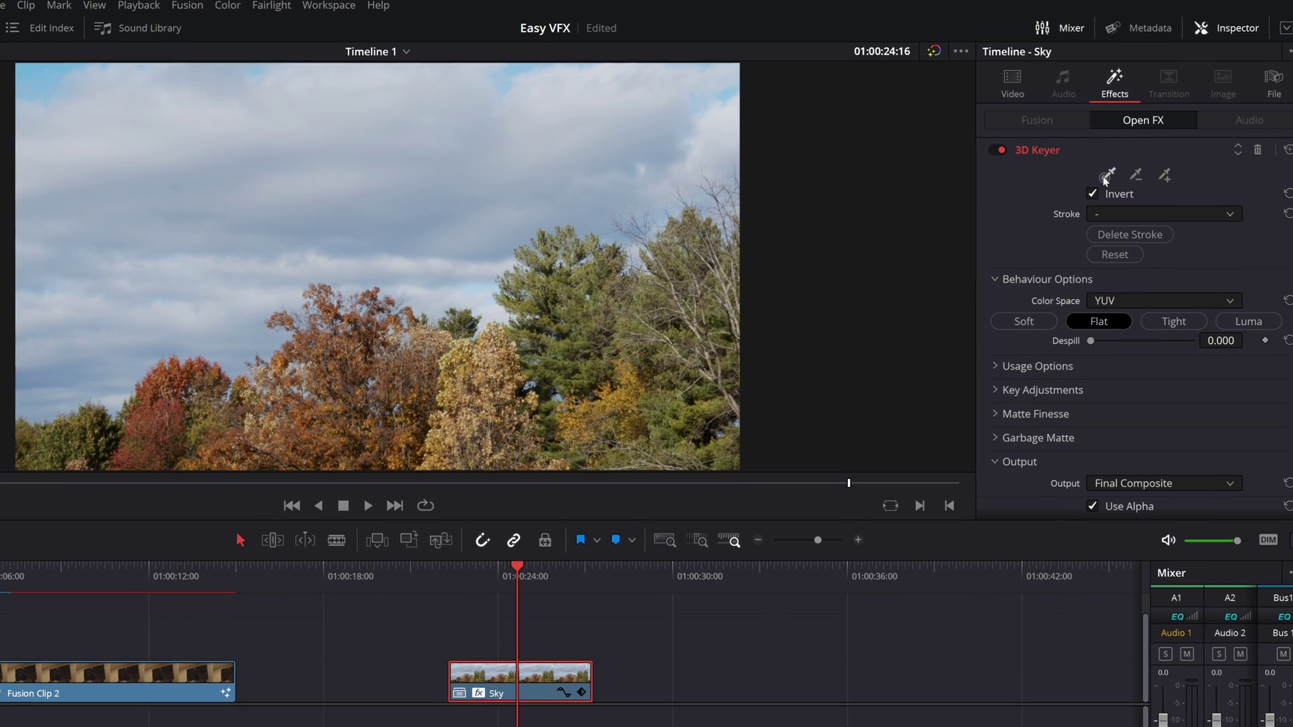
{"action": "mouse_move", "coordinate": [592, 180]}
{"action": "left_mouse_down"}
{"action": "mouse_move", "coordinate": [403, 274]}
{"action": "mouse_move", "coordinate": [168, 85]}
{"action": "mouse_move", "coordinate": [608, 83]}
{"action": "left_mouse_up"}
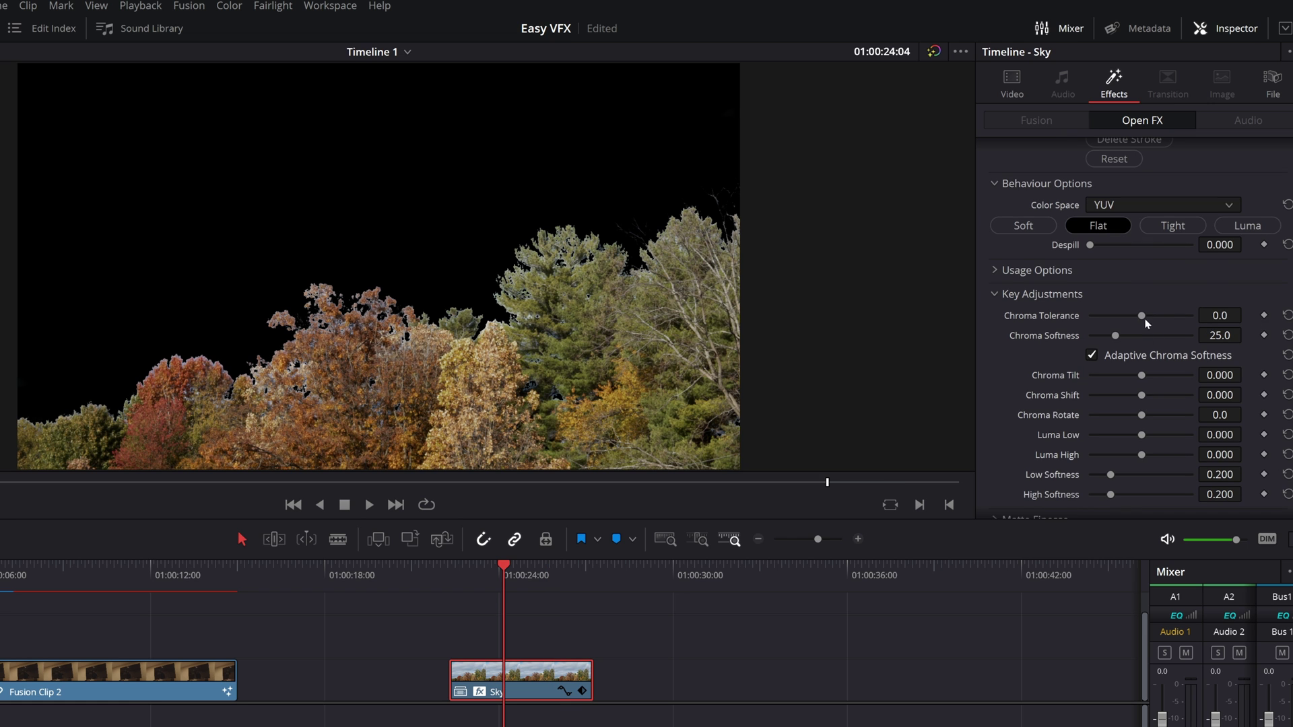
{"action": "left_click_drag", "start_coordinate": [1147, 318], "coordinate": [1168, 339]}
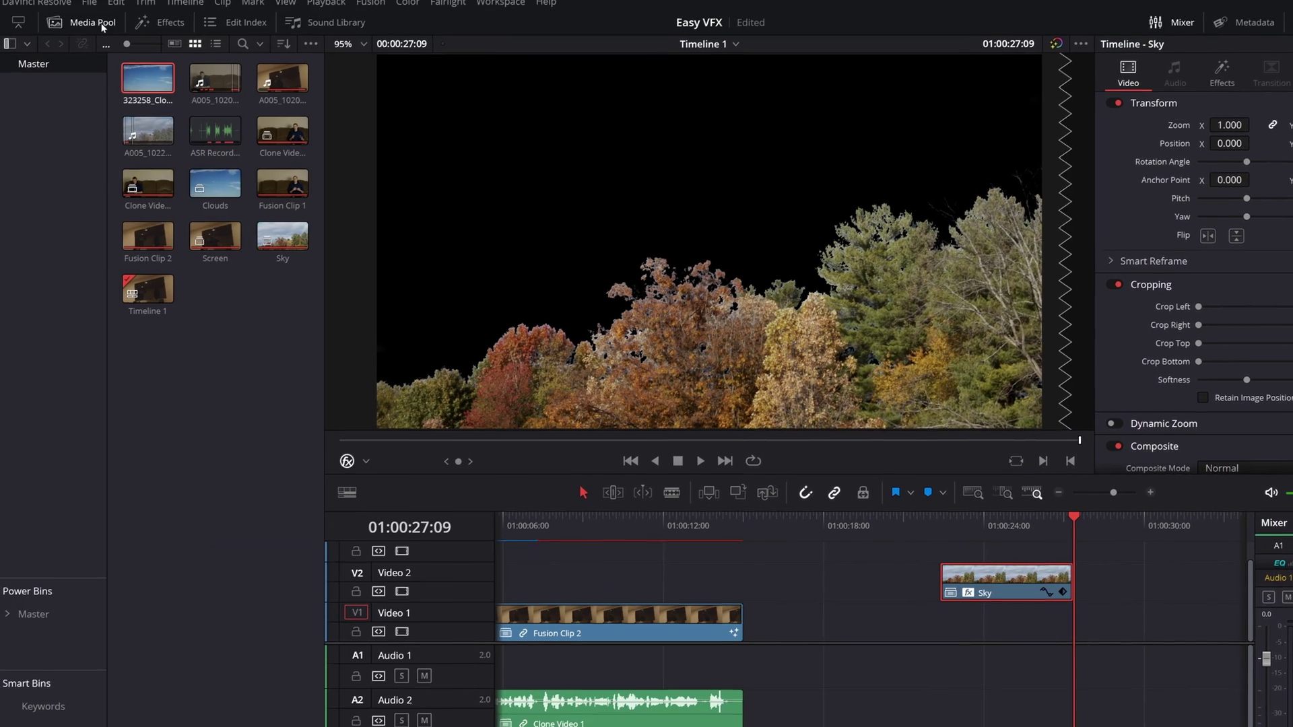
Lay the Clouds clip on Video 1 beneath the keyed Sky clip.
{"action": "left_click_drag", "start_coordinate": [208, 185], "coordinate": [905, 593]}
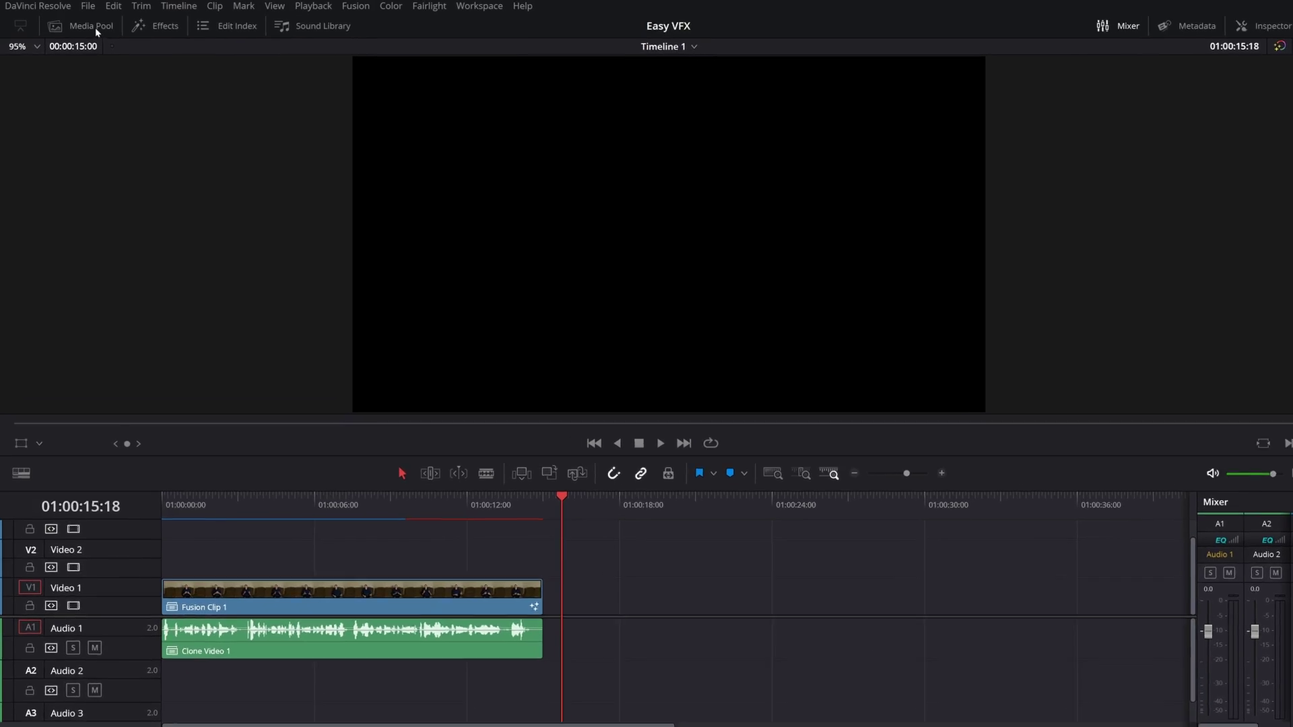
{"action": "left_click", "coordinate": [95, 27]}
Place Screen on V1, move Fusion Clip 1 above it on V2, and combine them into a Fusion clip.
{"action": "left_click_drag", "start_coordinate": [296, 203], "coordinate": [995, 658]}
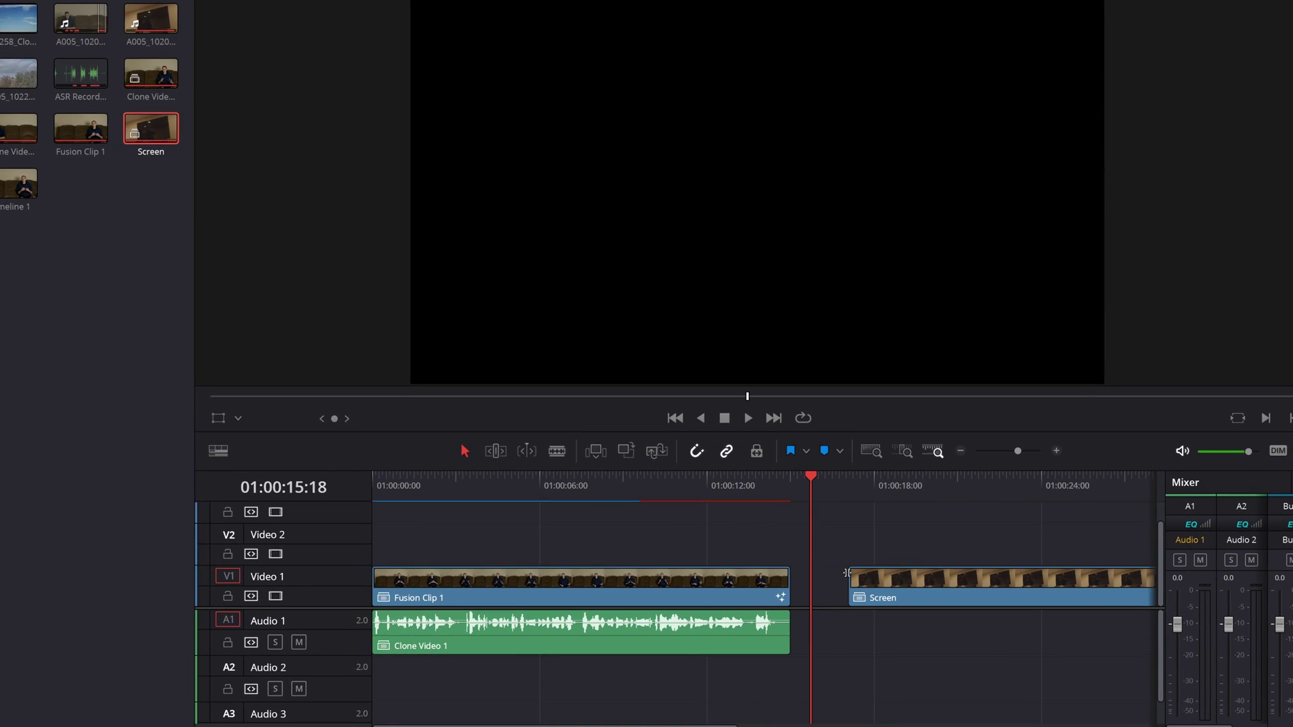
{"action": "left_click_drag", "start_coordinate": [631, 586], "coordinate": [1108, 554]}
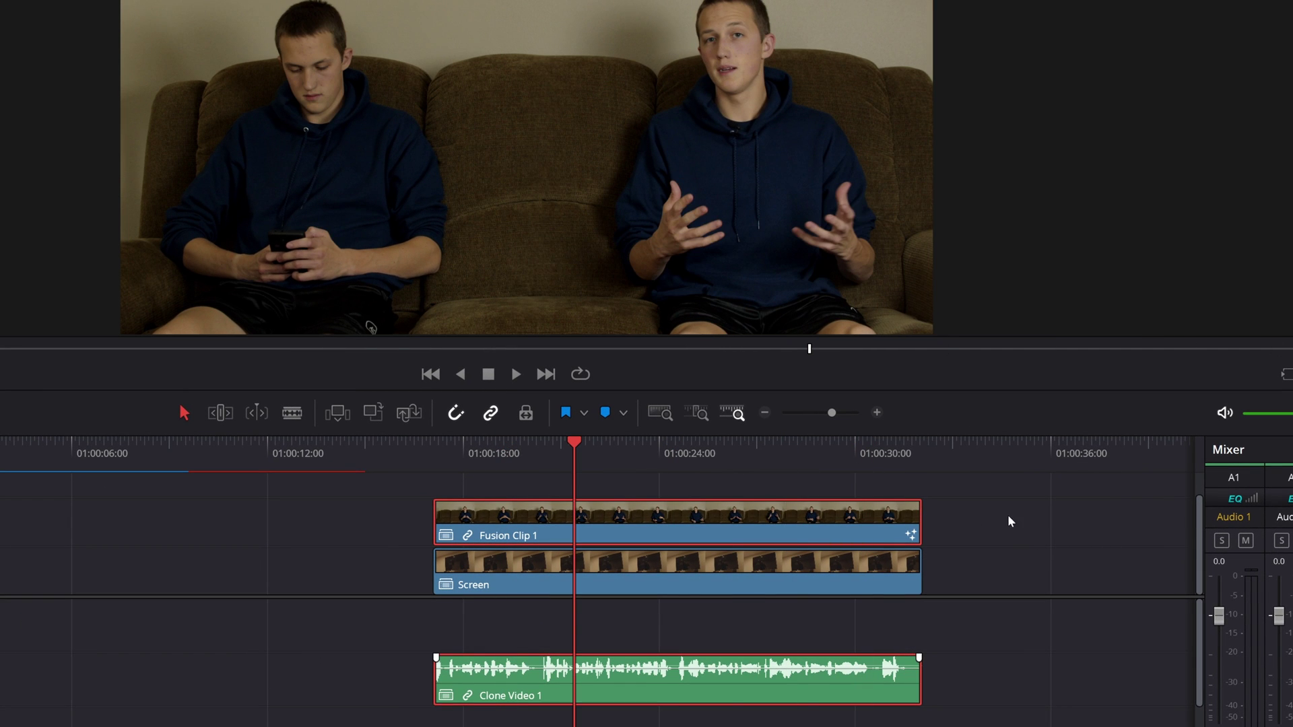
{"action": "right_click", "coordinate": [866, 526]}
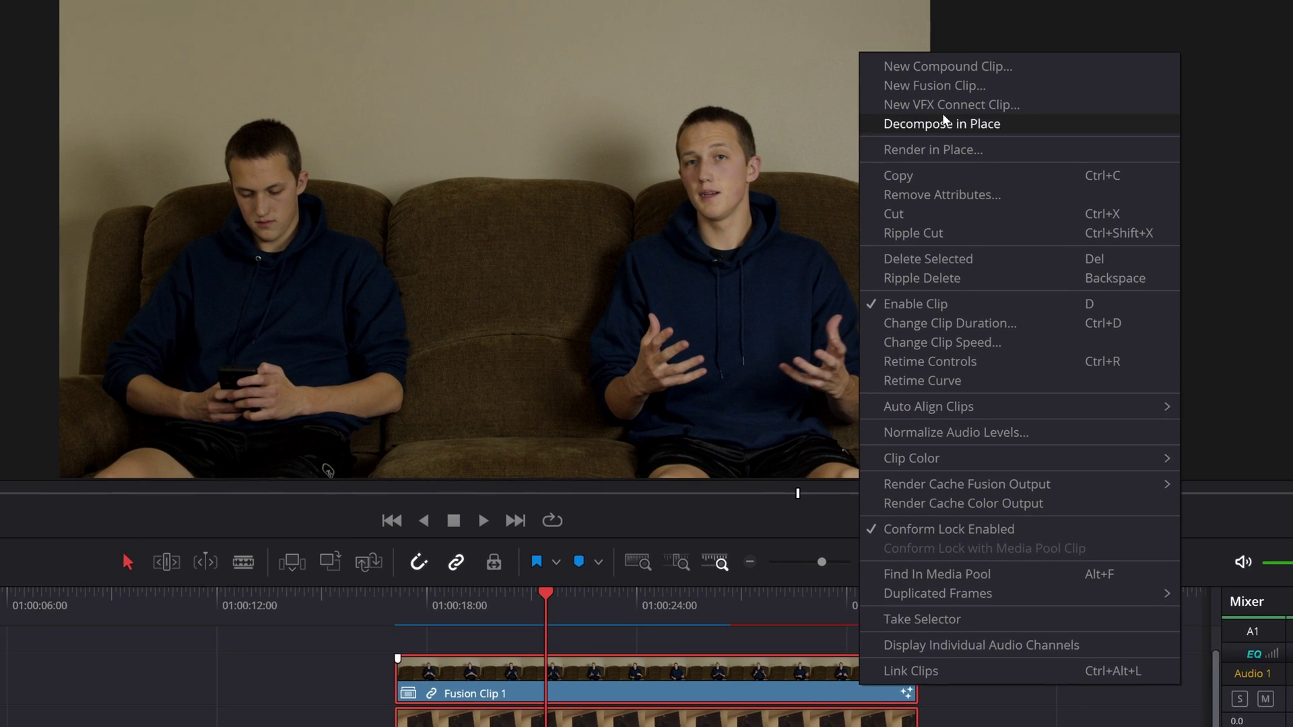
{"action": "left_click", "coordinate": [938, 107]}
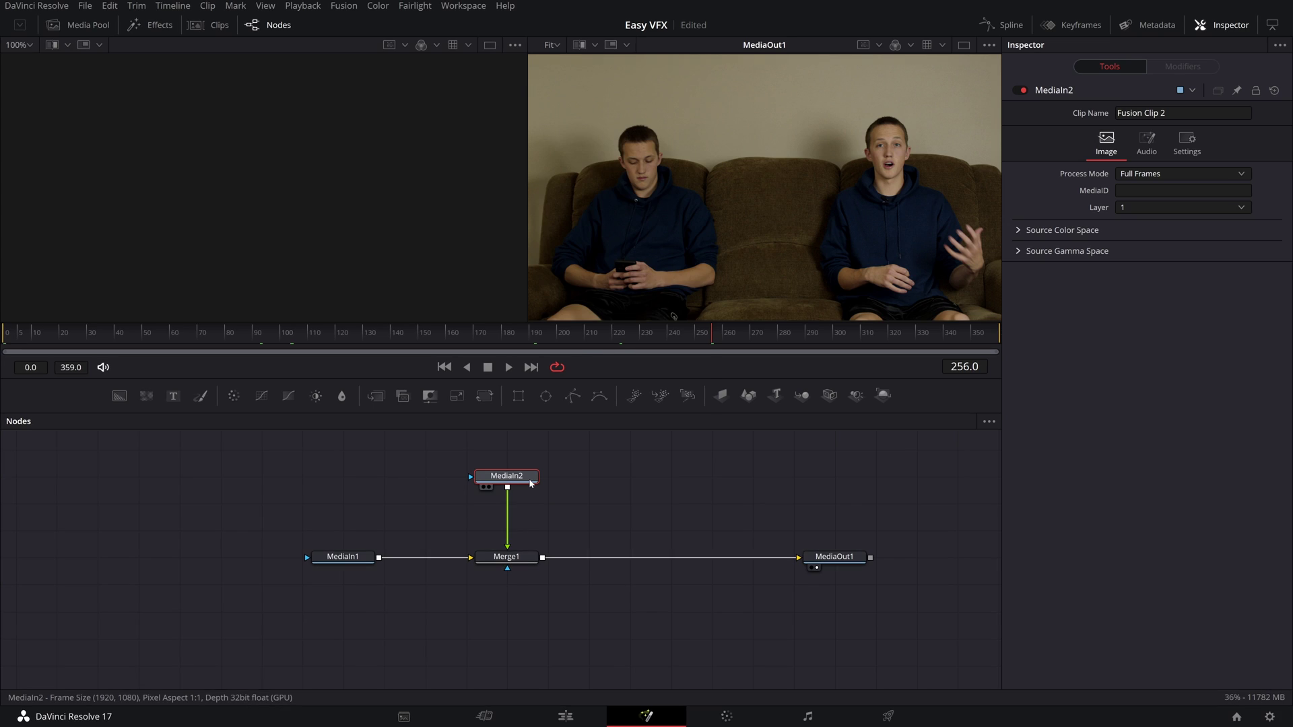
Add a Corner Positioner under MediaIn2 by searching 'corner' in the tool search.
{"action": "key", "text": "shift+space"}
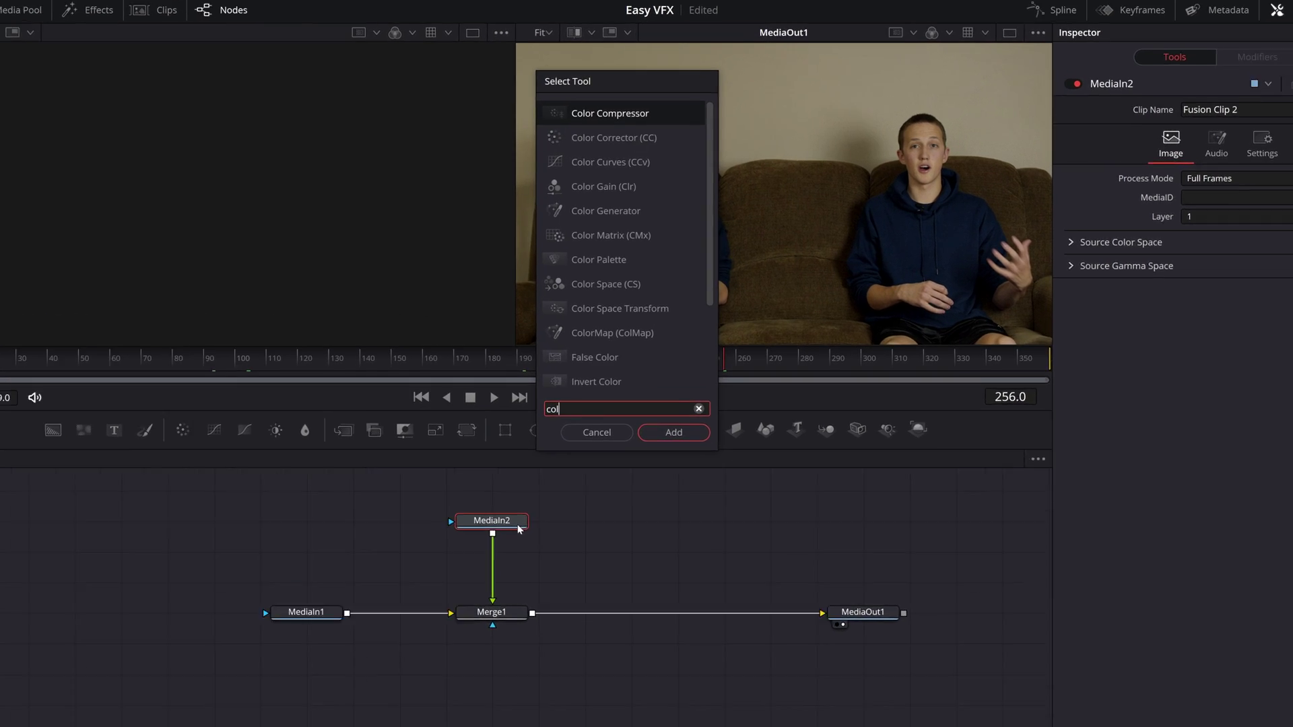
{"action": "type", "text": "corner"}
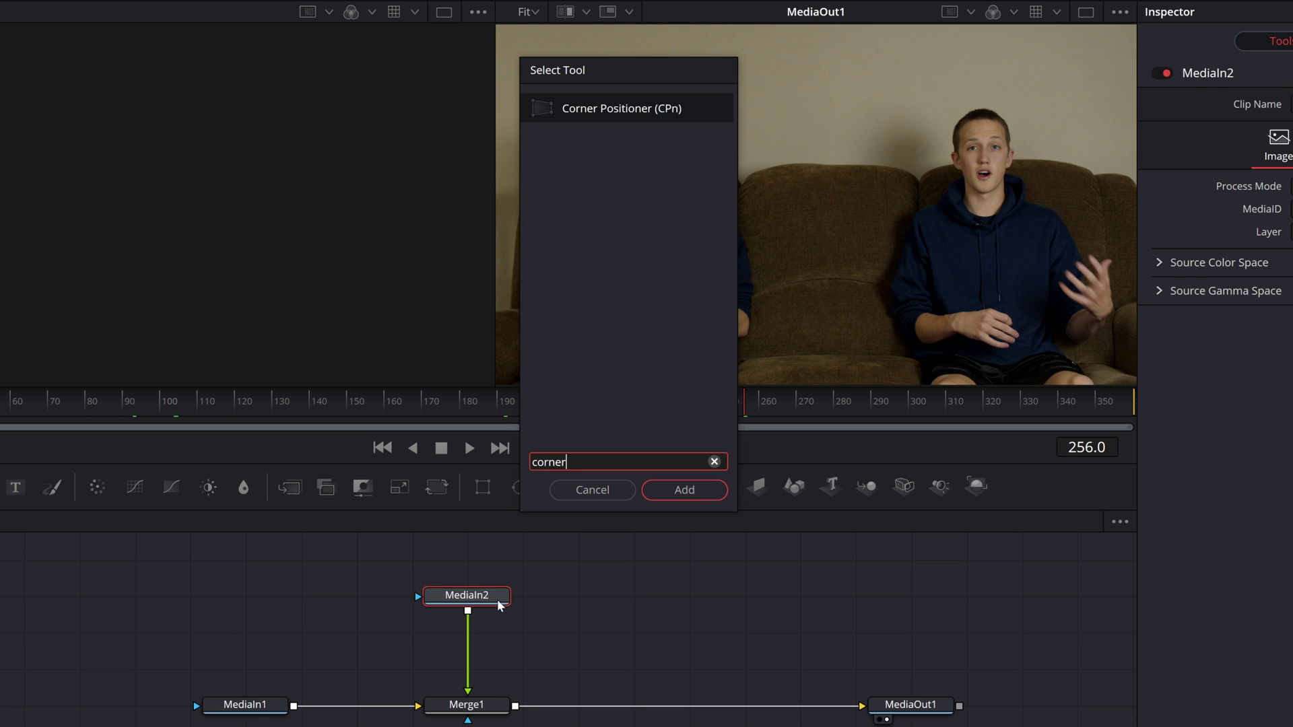
{"action": "key", "text": "Return"}
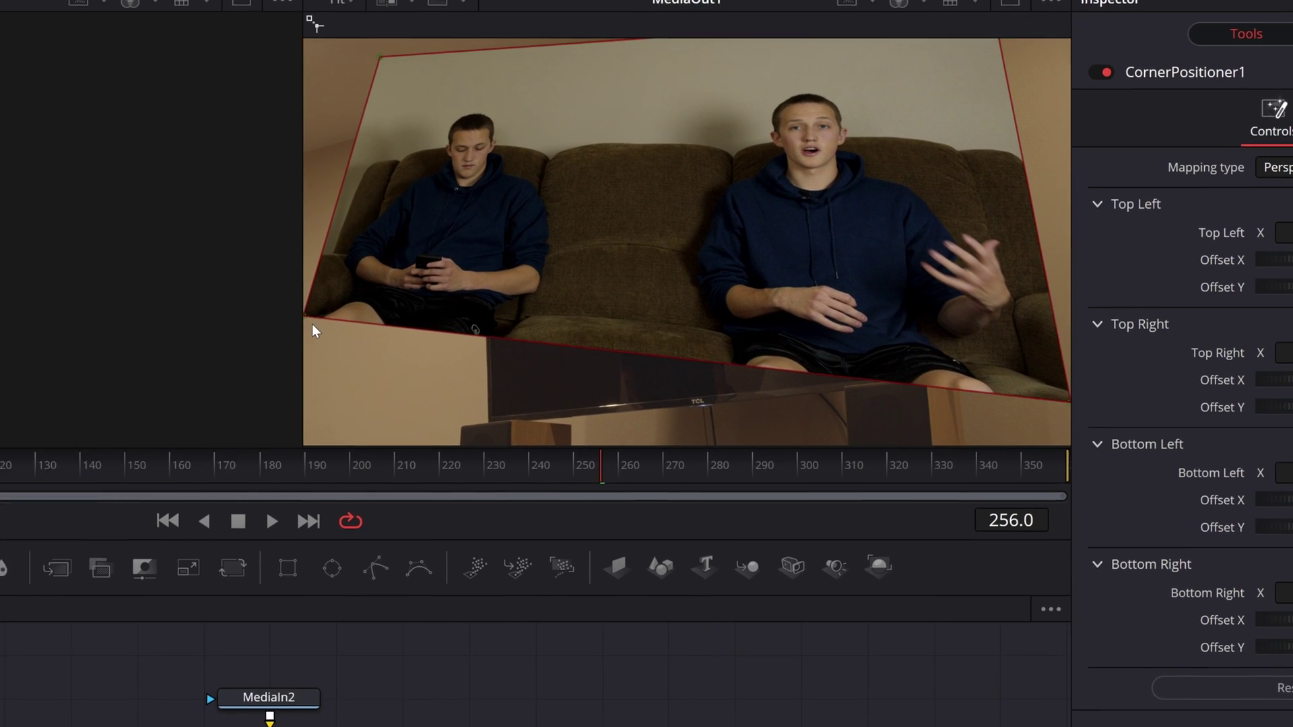
{"action": "scroll", "coordinate": [583, 59], "scroll_direction": "up", "scroll_amount": 5}
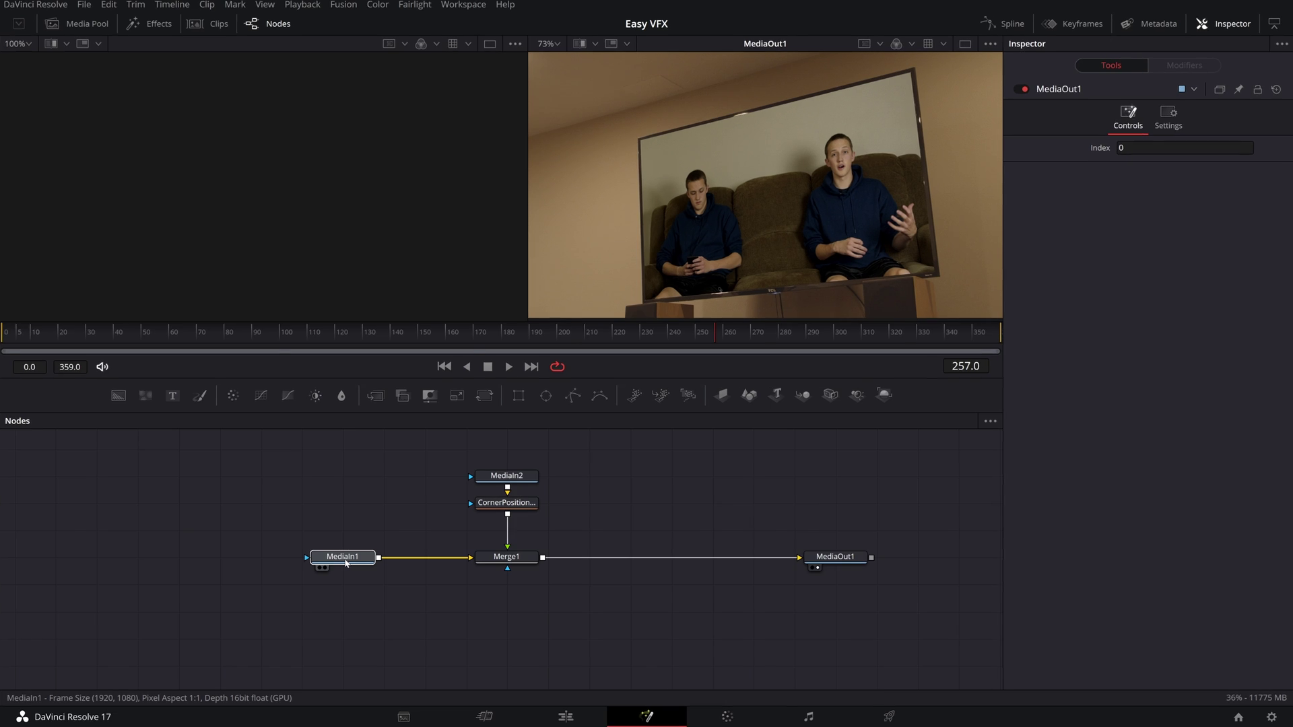
Merge MediaIn1 in Screen mode, masked by the Corner Positioner, with Blend lowered to 0.583.
{"action": "left_click_drag", "start_coordinate": [368, 522], "coordinate": [567, 563]}
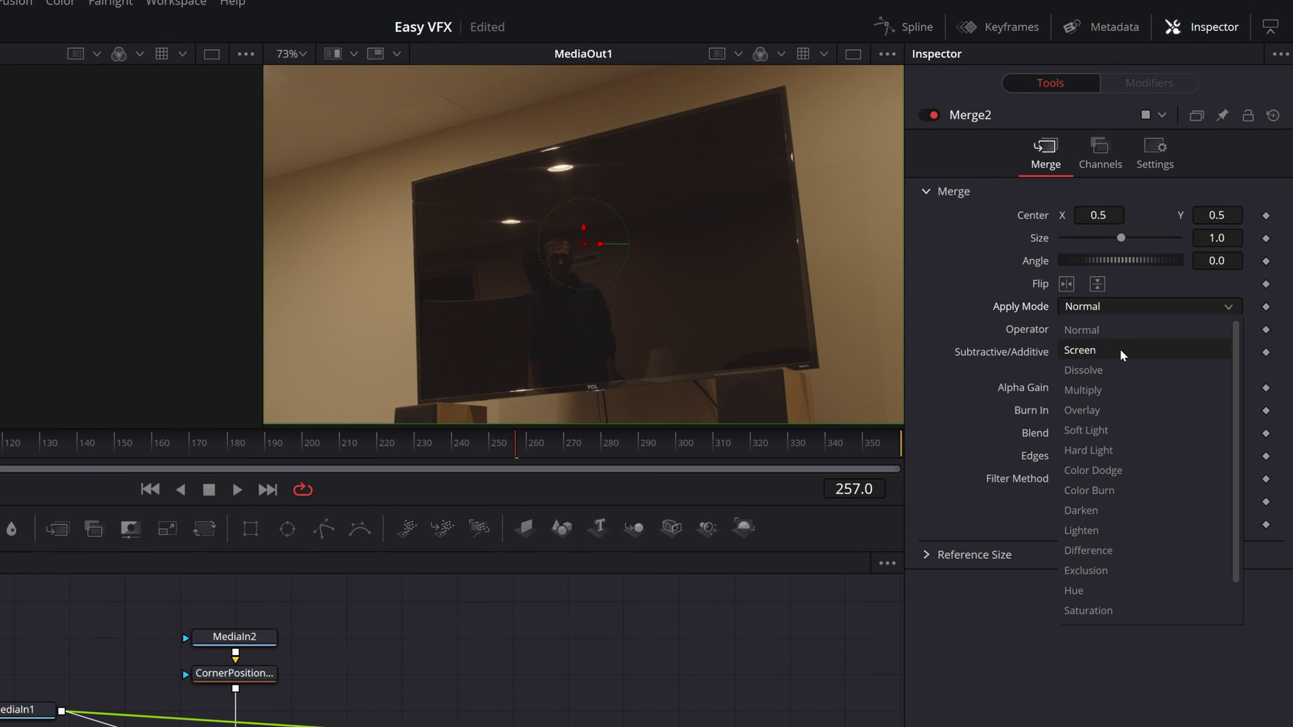
{"action": "left_click", "coordinate": [1120, 351]}
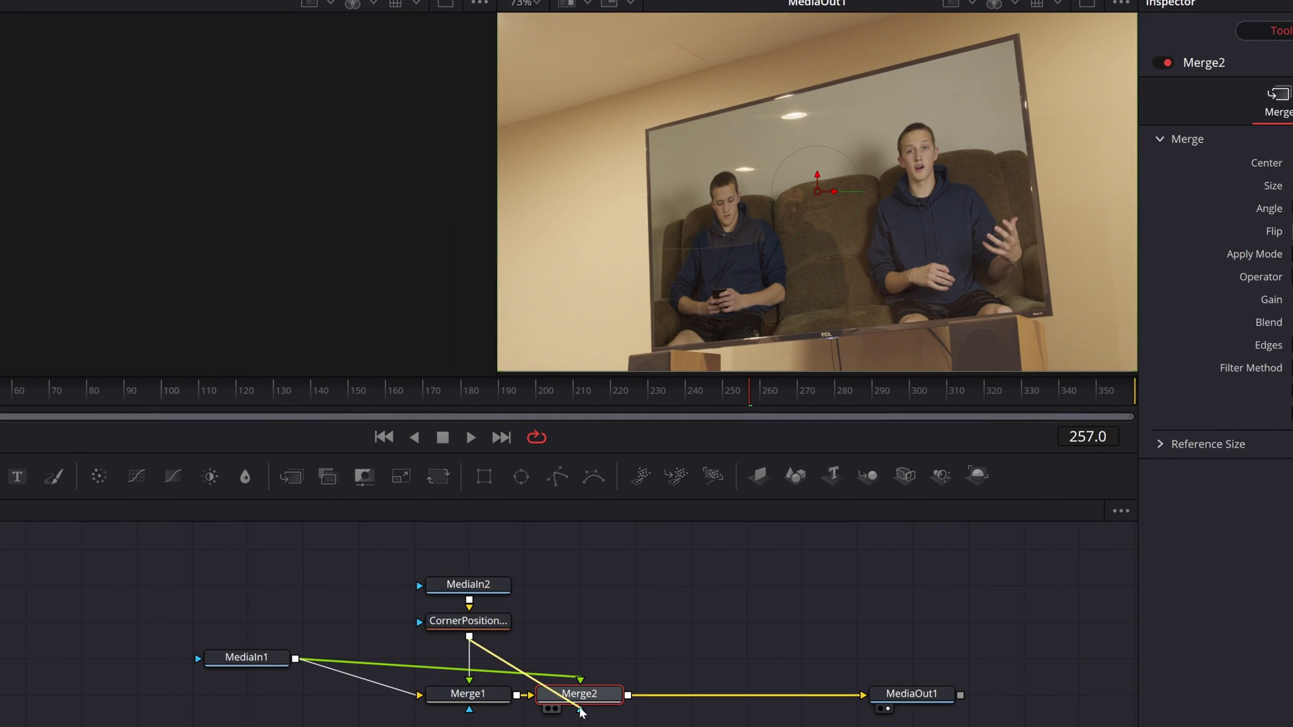
{"action": "left_click_drag", "start_coordinate": [580, 711], "coordinate": [579, 696]}
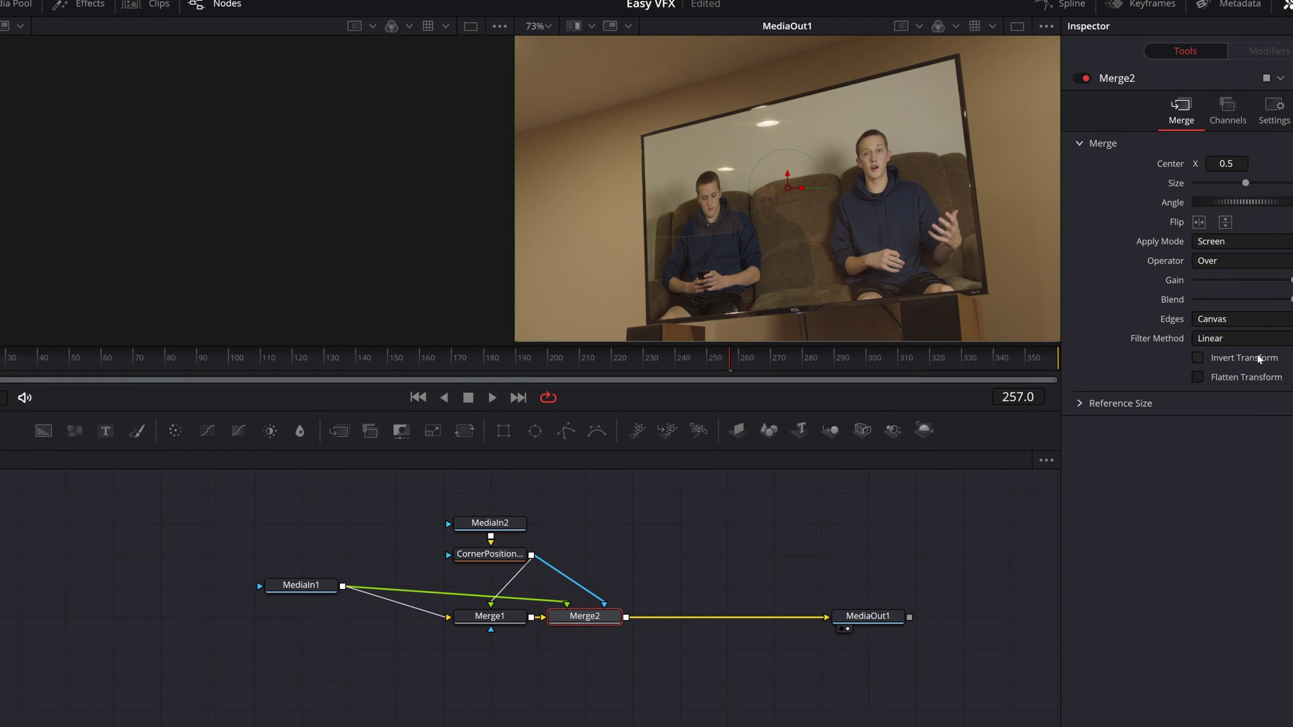
{"action": "left_click_drag", "start_coordinate": [1282, 299], "coordinate": [1206, 303]}
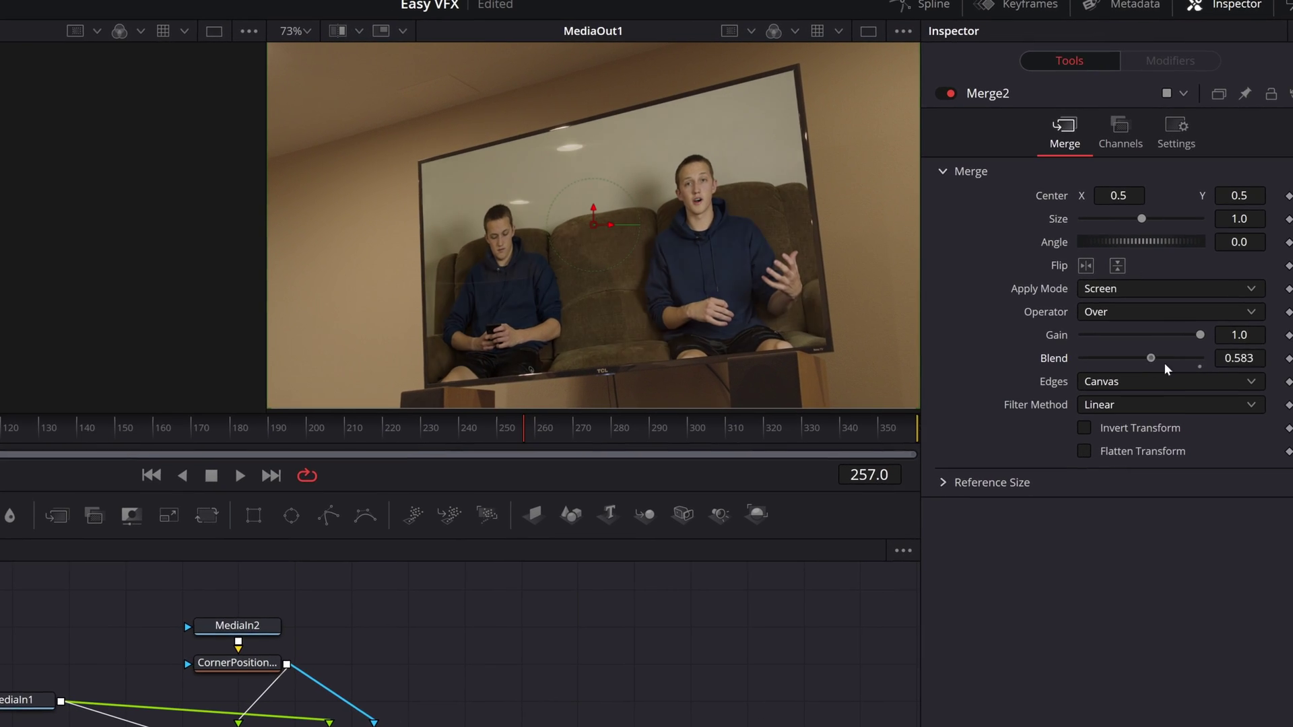